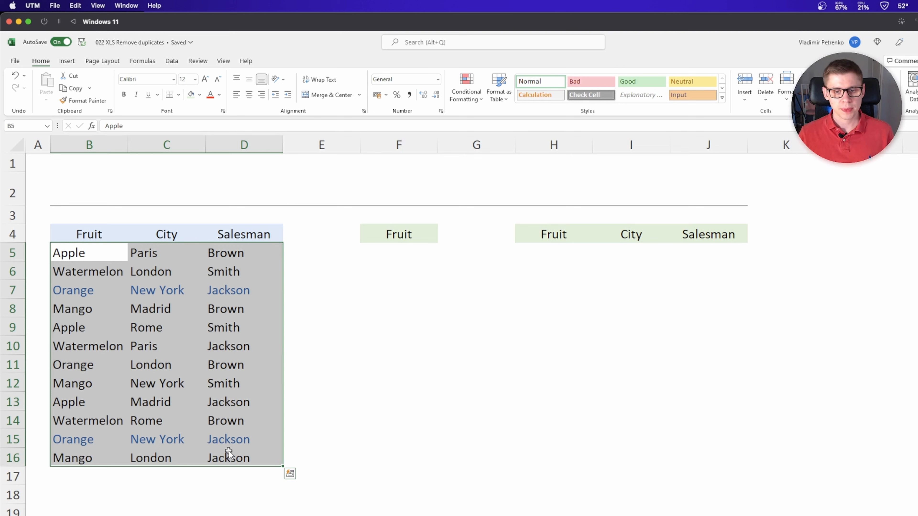
Enter =UNIQUE(B5:B16) in cell F5 to list each fruit once
{"action": "left_click", "coordinate": [414, 246]}
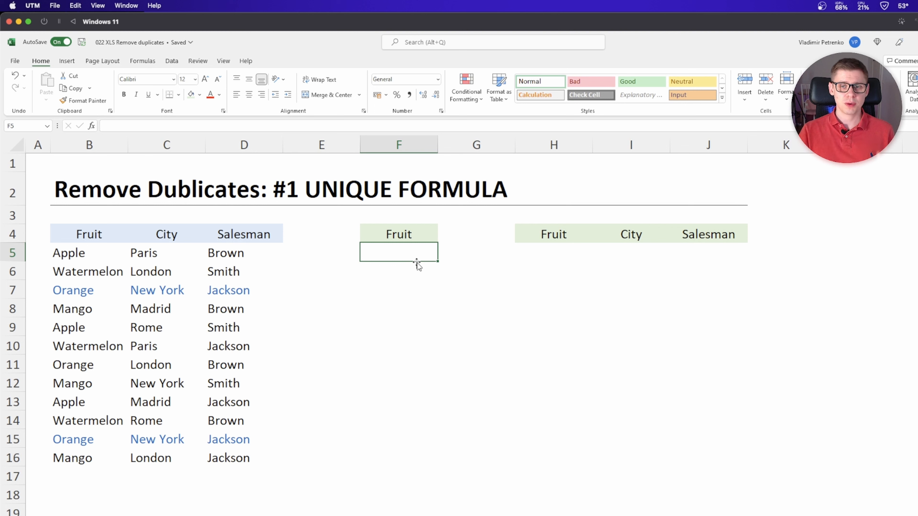
{"action": "type", "text": "=uniq"}
{"action": "key", "text": "Tab"}
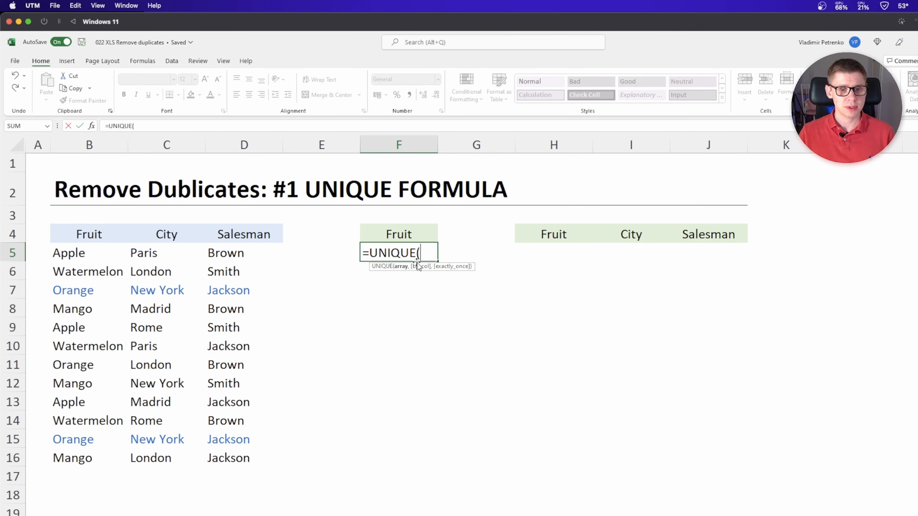
{"action": "left_click", "coordinate": [83, 250]}
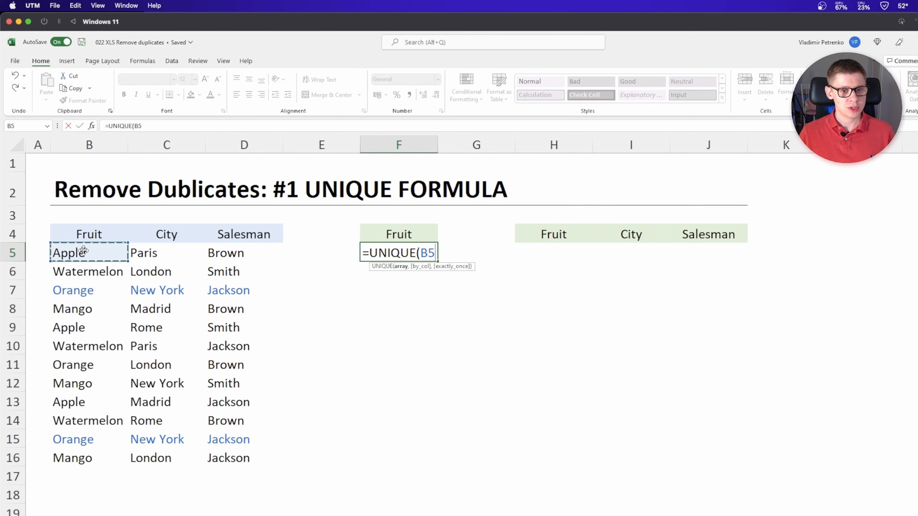
{"action": "left_click_drag", "start_coordinate": [83, 250], "coordinate": [104, 453]}
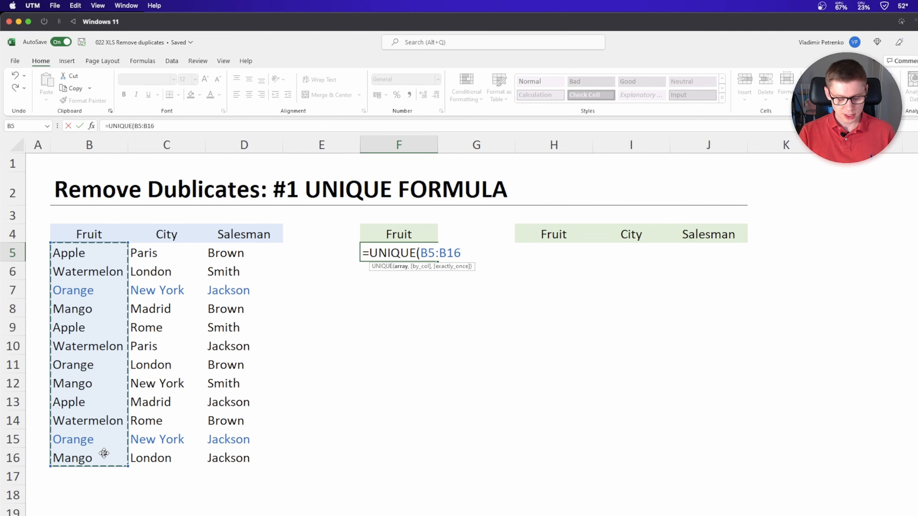
{"action": "type", "text": ")"}
{"action": "key", "text": "Return"}
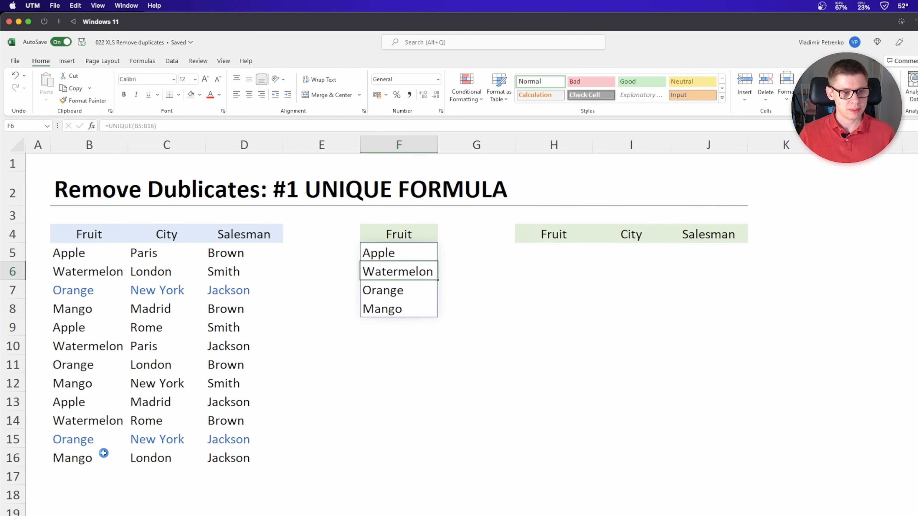
Test the unique fruit list by replacing the fruit in B11 with Lemon, and undo that change
{"action": "left_click", "coordinate": [83, 366]}
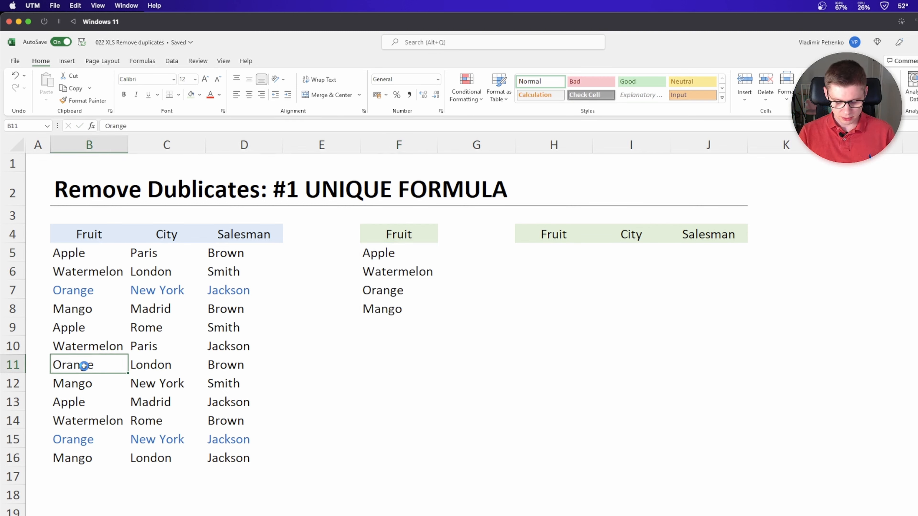
{"action": "type", "text": "Lemon"}
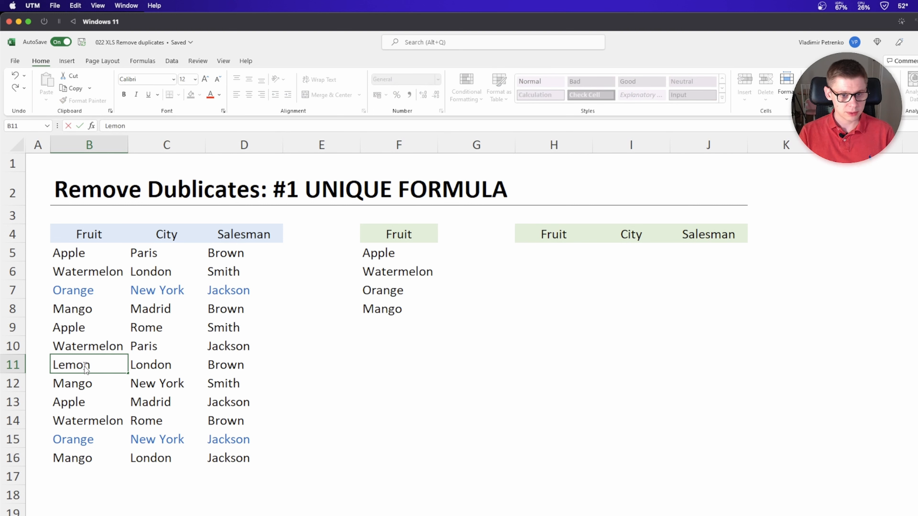
{"action": "left_click", "coordinate": [391, 325]}
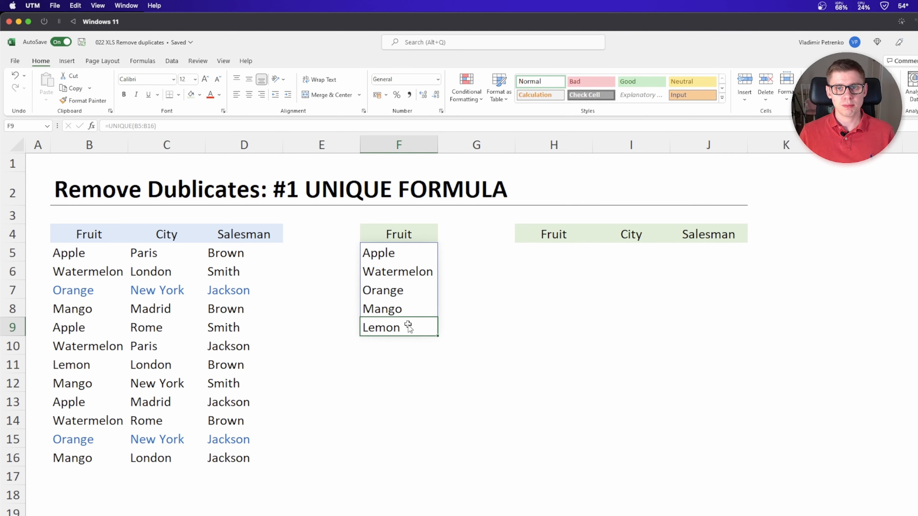
{"action": "key", "text": "ctrl+z"}
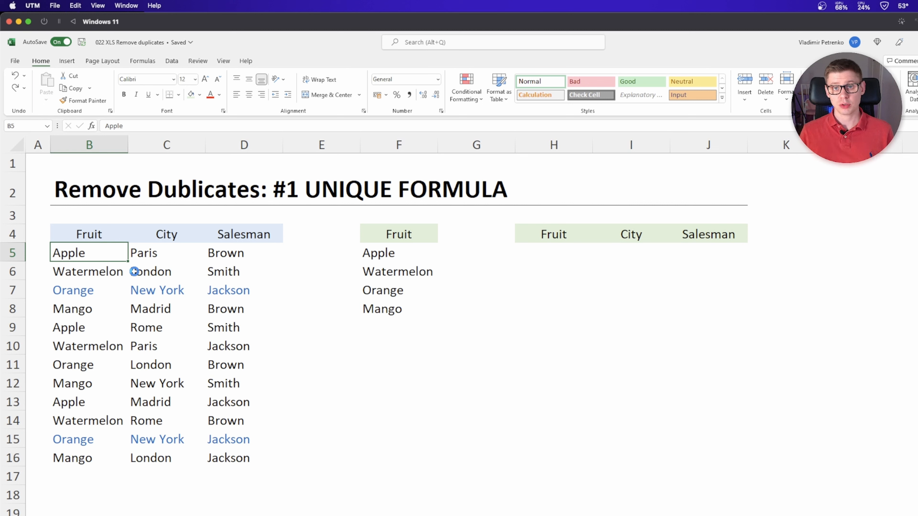
Enter =UNIQUE(B5:D16,0) in cell H5 to list the unique rows across Fruit, City and Salesman
{"action": "left_click_drag", "start_coordinate": [135, 271], "coordinate": [231, 455]}
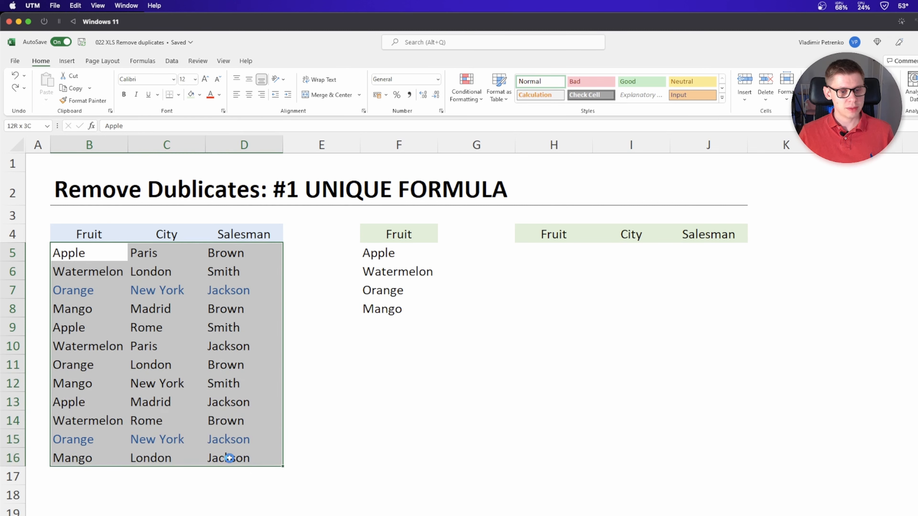
{"action": "left_click", "coordinate": [215, 315]}
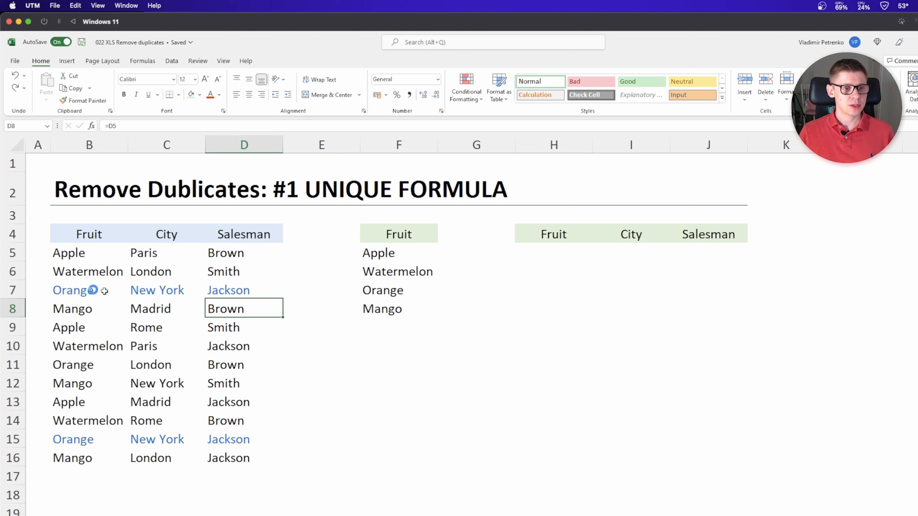
{"action": "left_click", "coordinate": [538, 253]}
{"action": "type", "text": "=uniq"}
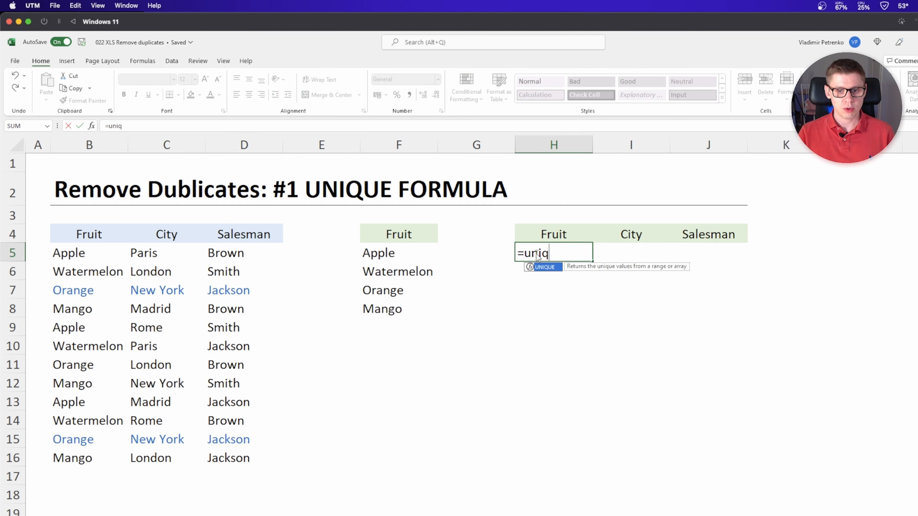
{"action": "key", "text": "Tab"}
{"action": "left_click_drag", "start_coordinate": [84, 255], "coordinate": [253, 452]}
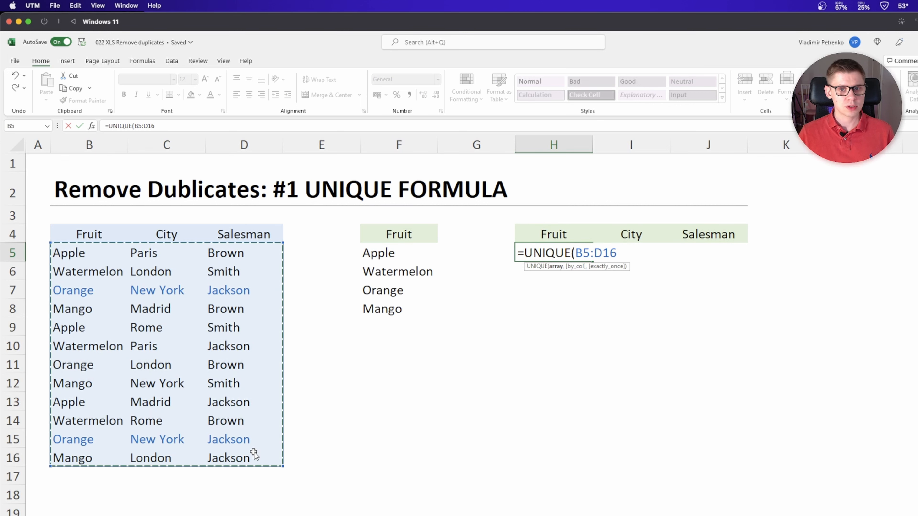
{"action": "type", "text": ",0"}
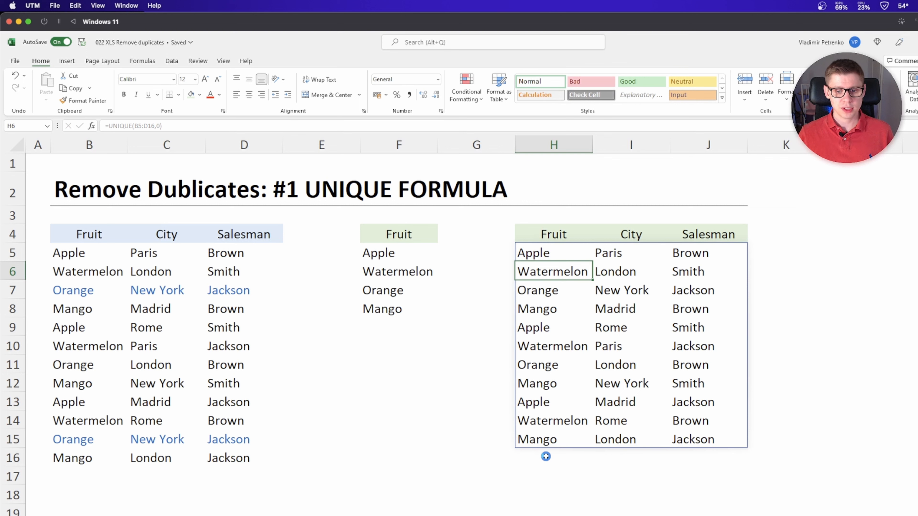
Compare row 16 below the unique rows list with the blue Orange row B15:D15 in the source table
{"action": "left_click_drag", "start_coordinate": [545, 456], "coordinate": [698, 456]}
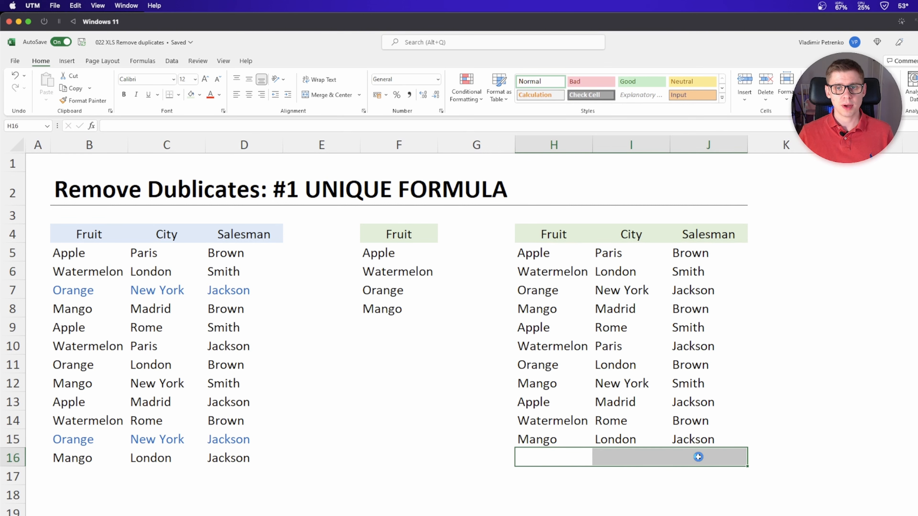
{"action": "left_click_drag", "start_coordinate": [237, 441], "coordinate": [94, 439]}
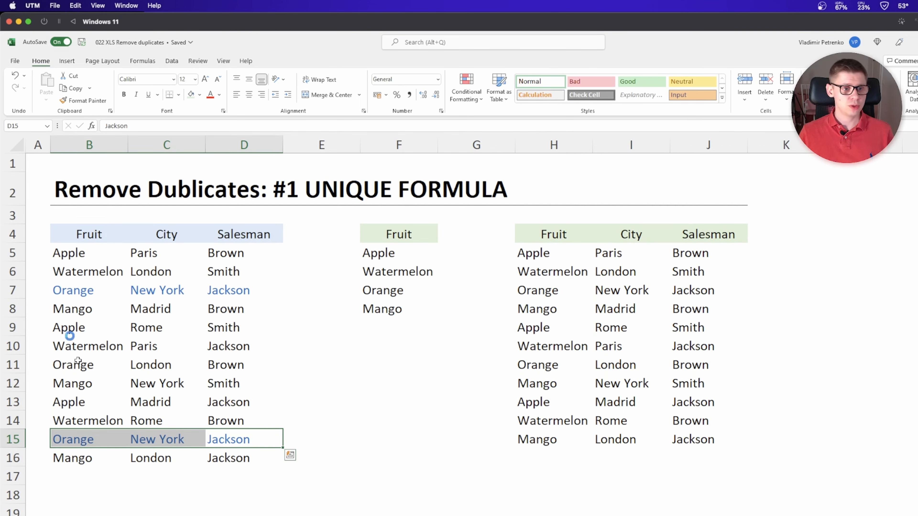
{"action": "left_click", "coordinate": [316, 327]}
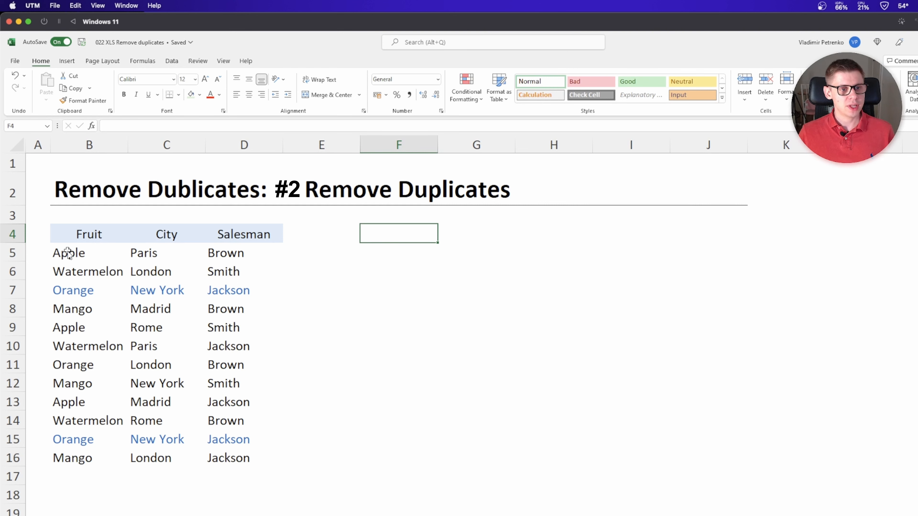
On the Remove Duplicates sheet, remove duplicates from B5:B16 with the selection expanded, checking only the Fruit column
{"action": "key", "text": "Down"}
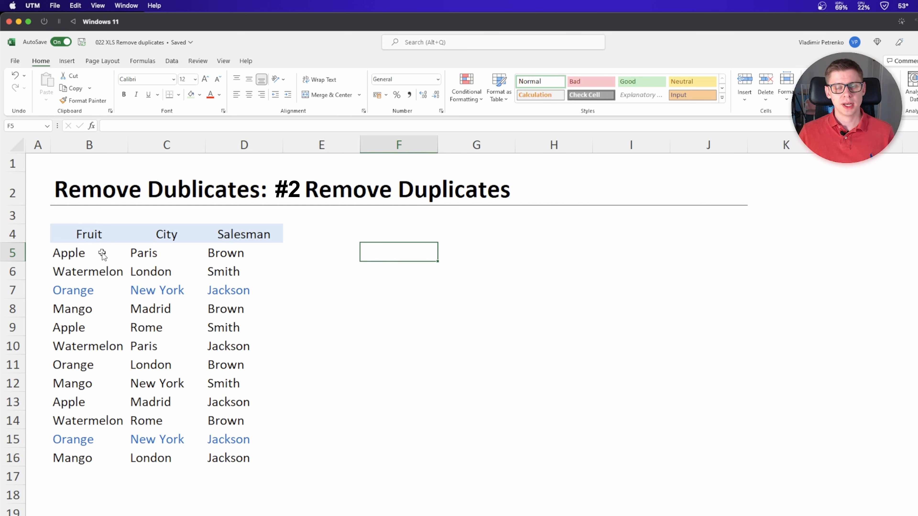
{"action": "left_click_drag", "start_coordinate": [102, 254], "coordinate": [98, 451]}
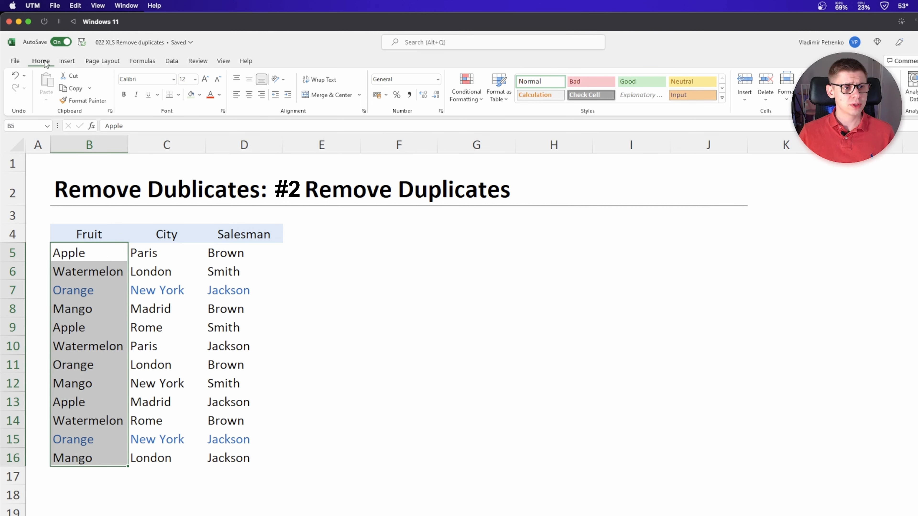
{"action": "left_click", "coordinate": [172, 62]}
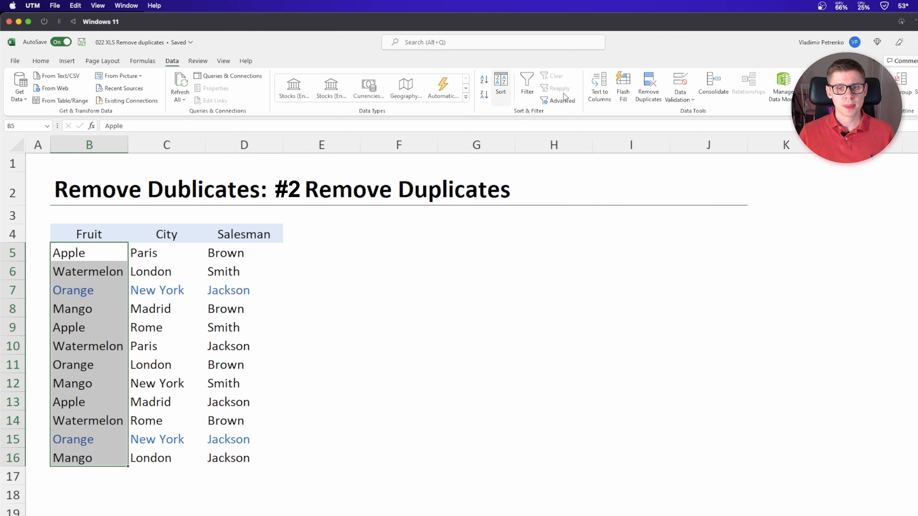
{"action": "left_click", "coordinate": [657, 103]}
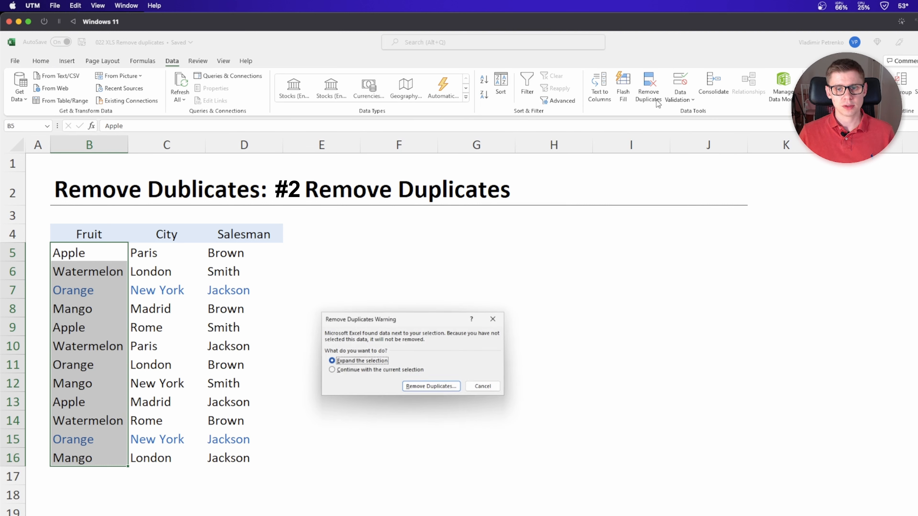
{"action": "left_click", "coordinate": [431, 387]}
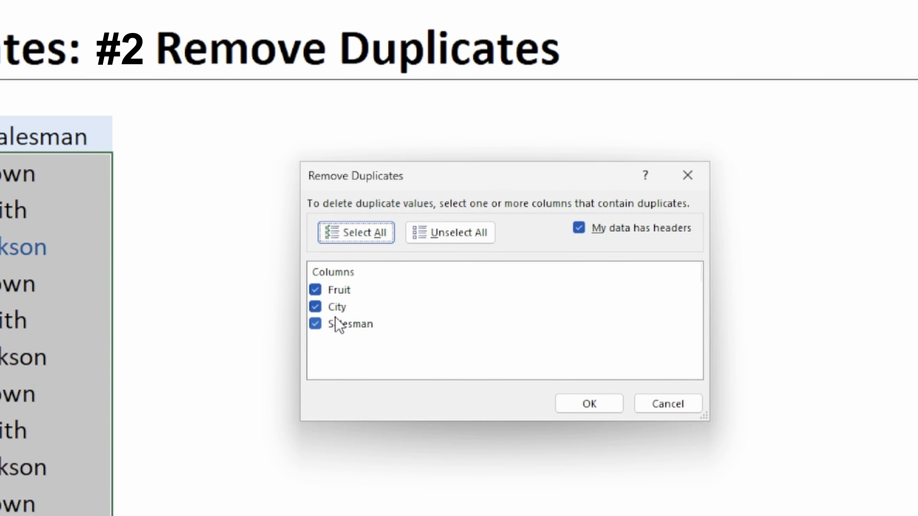
{"action": "left_click", "coordinate": [315, 307]}
{"action": "left_click", "coordinate": [315, 323]}
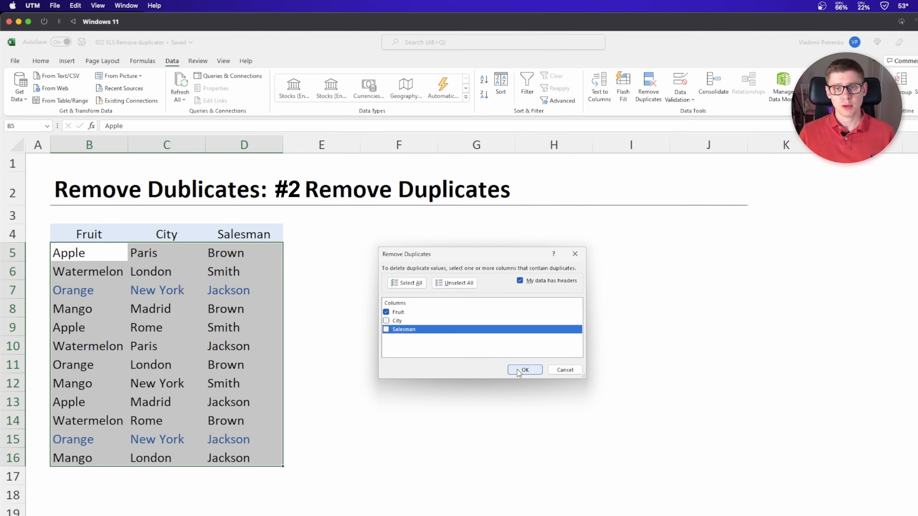
{"action": "left_click", "coordinate": [593, 404]}
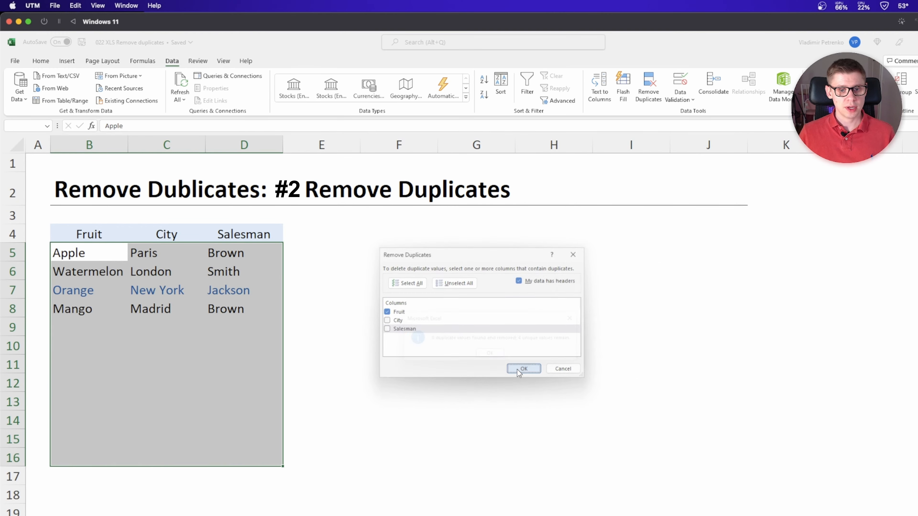
{"action": "left_click", "coordinate": [496, 357]}
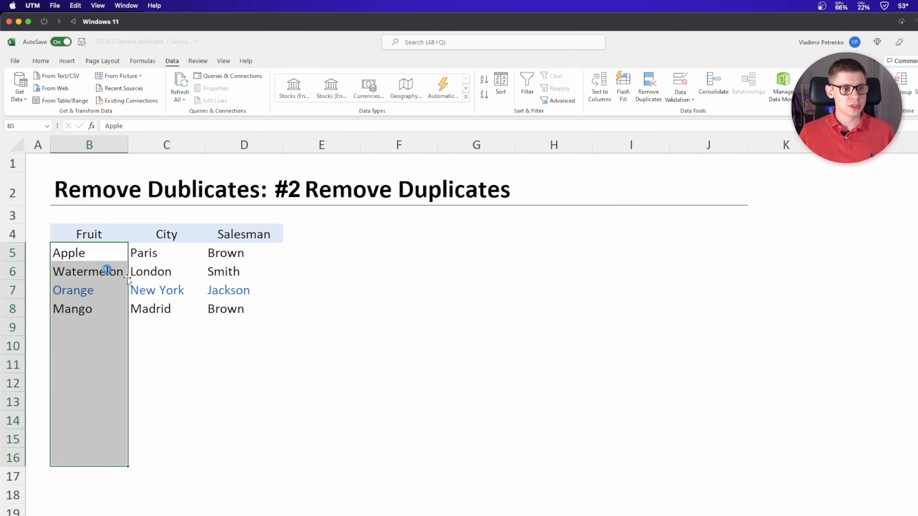
Check the remaining fruits in B5:B8, and undo the duplicate removal
{"action": "left_click_drag", "start_coordinate": [119, 254], "coordinate": [100, 301]}
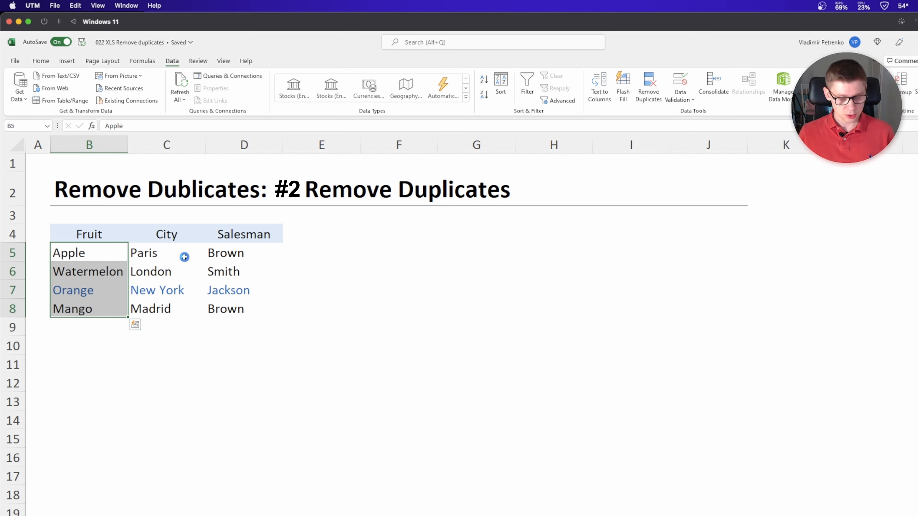
{"action": "key", "text": "ctrl+z"}
{"action": "left_click", "coordinate": [87, 255]}
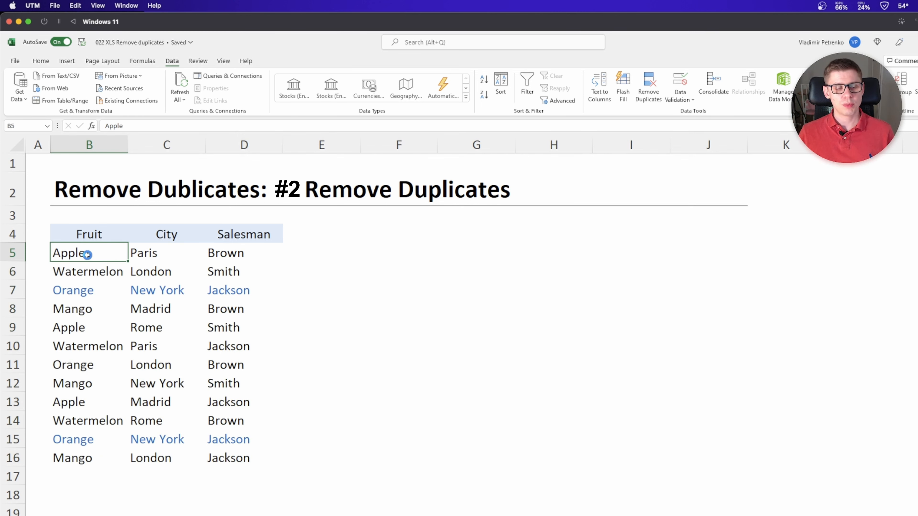
Remove duplicate rows from B5:D16, comparing all three columns: Fruit, City and Salesman
{"action": "left_click_drag", "start_coordinate": [86, 254], "coordinate": [250, 459]}
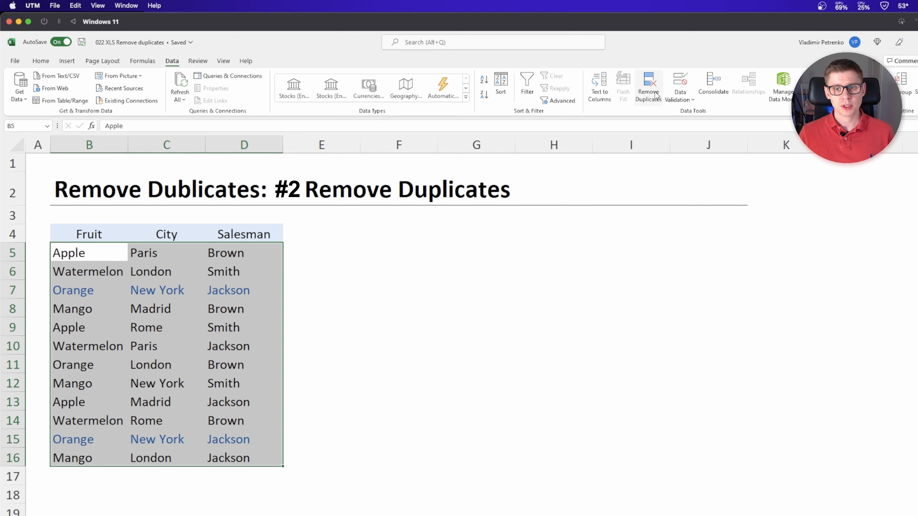
{"action": "left_click", "coordinate": [648, 87]}
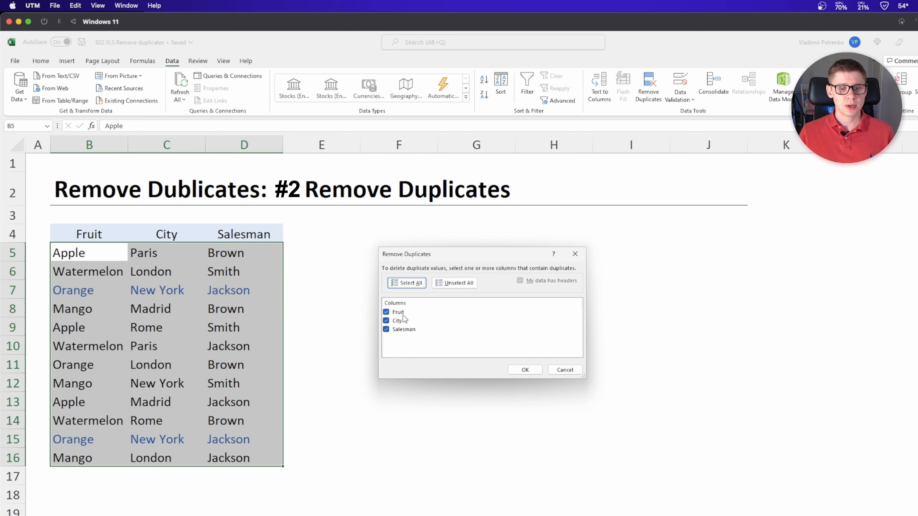
{"action": "left_click", "coordinate": [521, 370]}
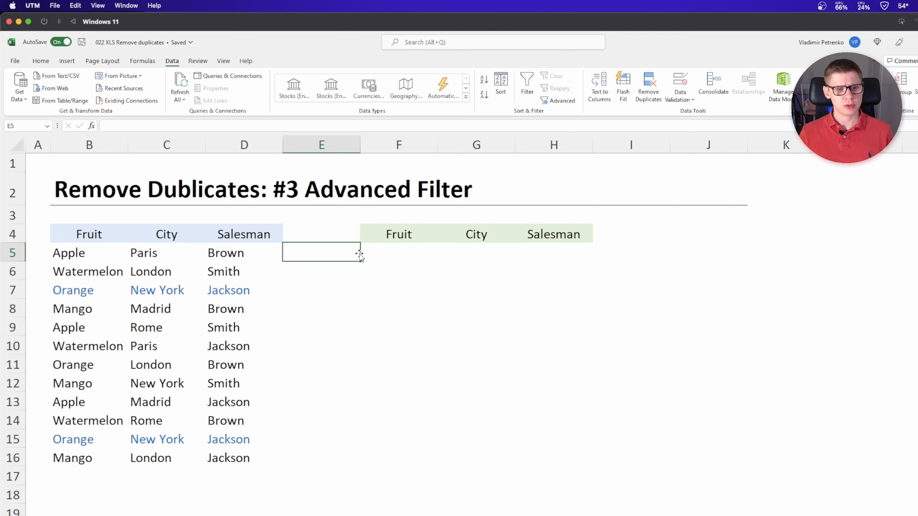
Set up an Advanced Filter that copies to another location, with the fruits without their header, B5:B16, as the list range
{"action": "left_click_drag", "start_coordinate": [399, 235], "coordinate": [554, 234]}
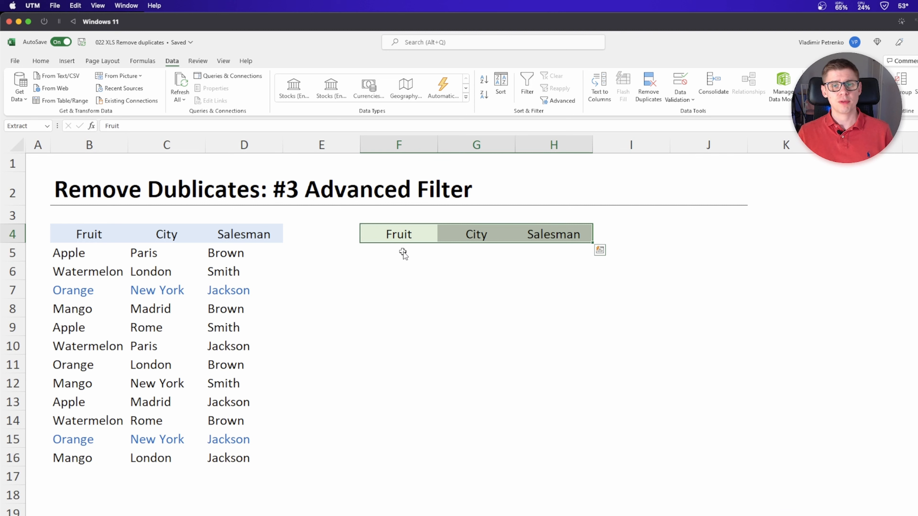
{"action": "left_click", "coordinate": [403, 254]}
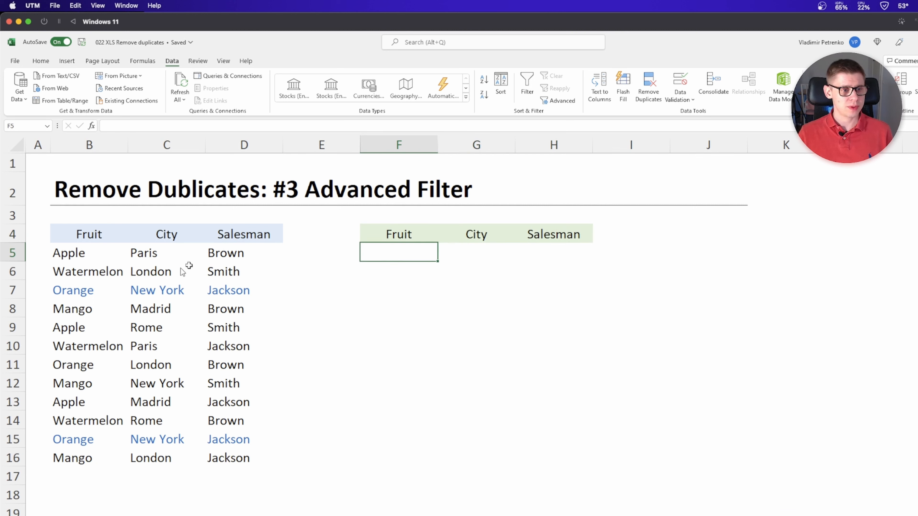
{"action": "left_click_drag", "start_coordinate": [91, 250], "coordinate": [87, 457]}
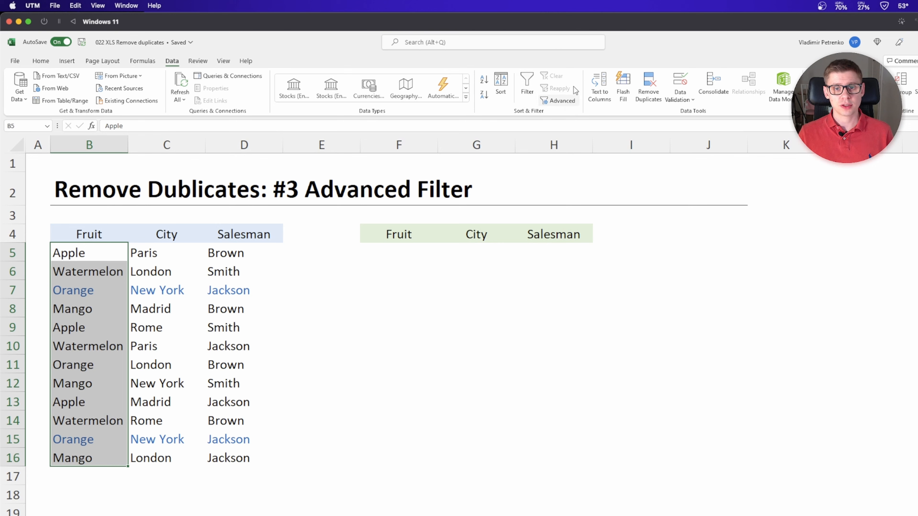
{"action": "left_click", "coordinate": [561, 102]}
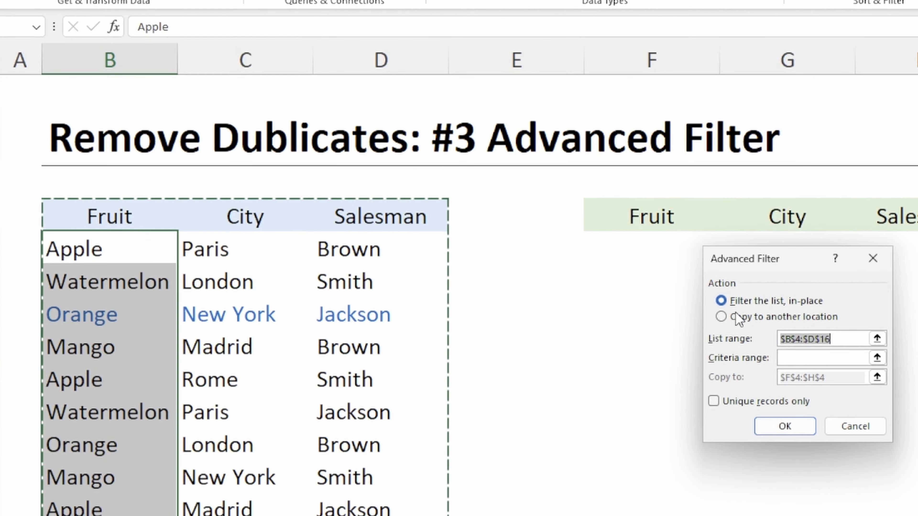
{"action": "left_click", "coordinate": [723, 318]}
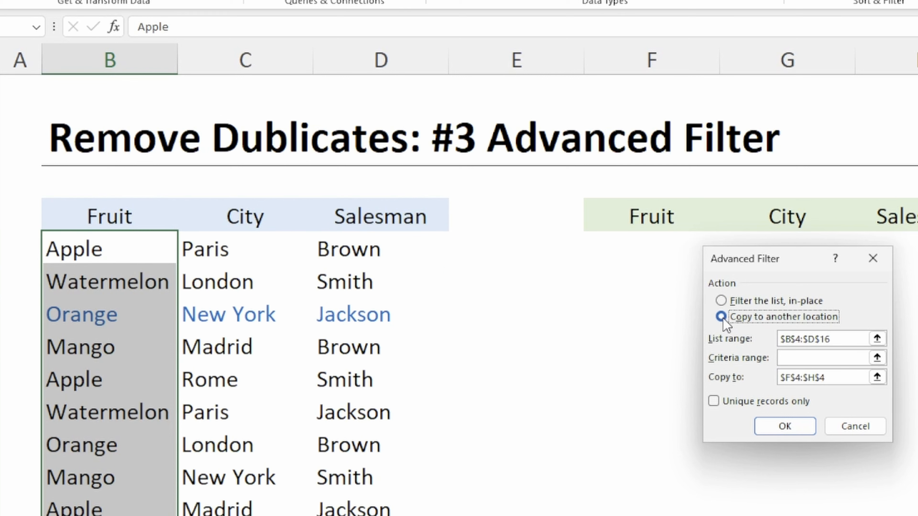
{"action": "left_click", "coordinate": [816, 339]}
{"action": "left_click_drag", "start_coordinate": [836, 342], "coordinate": [721, 337]}
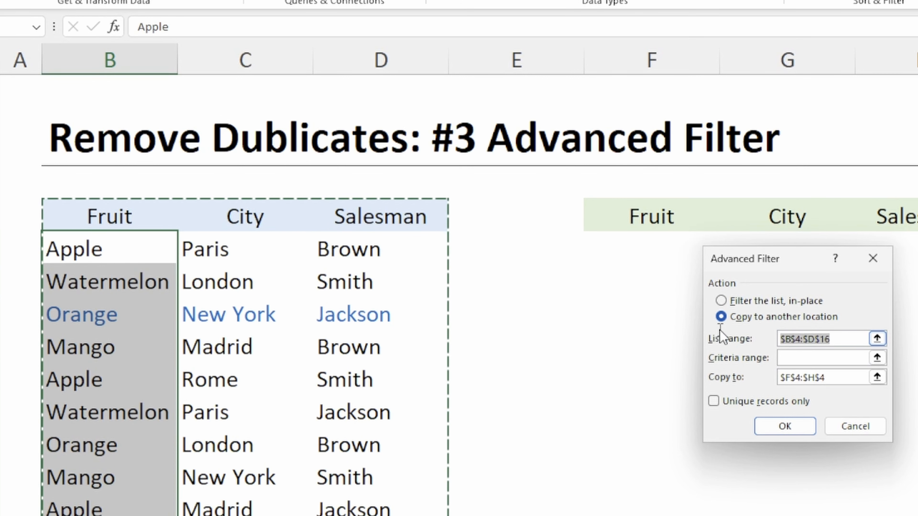
{"action": "key", "text": "BackSpace"}
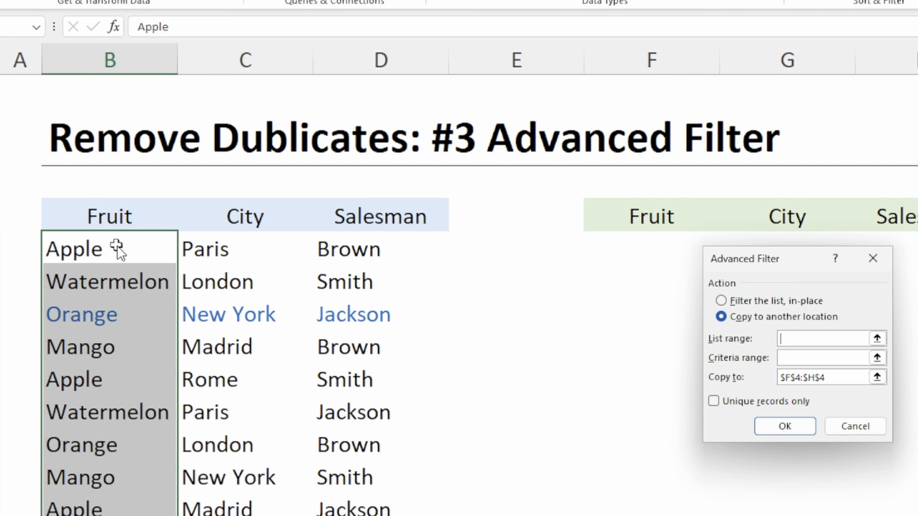
{"action": "left_click_drag", "start_coordinate": [119, 250], "coordinate": [119, 514]}
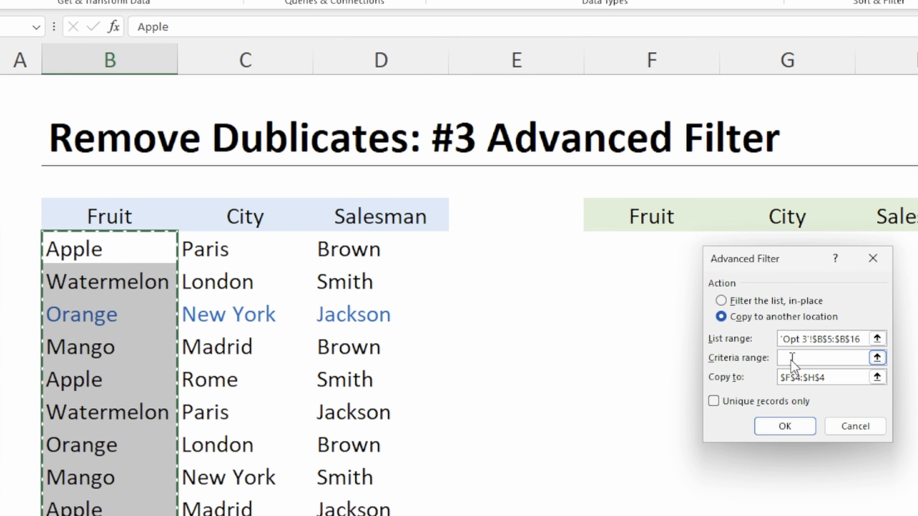
Set the copy destination to F5, below the green Fruit header, and extract unique records only
{"action": "left_click_drag", "start_coordinate": [826, 378], "coordinate": [769, 381]}
{"action": "key", "text": "BackSpace"}
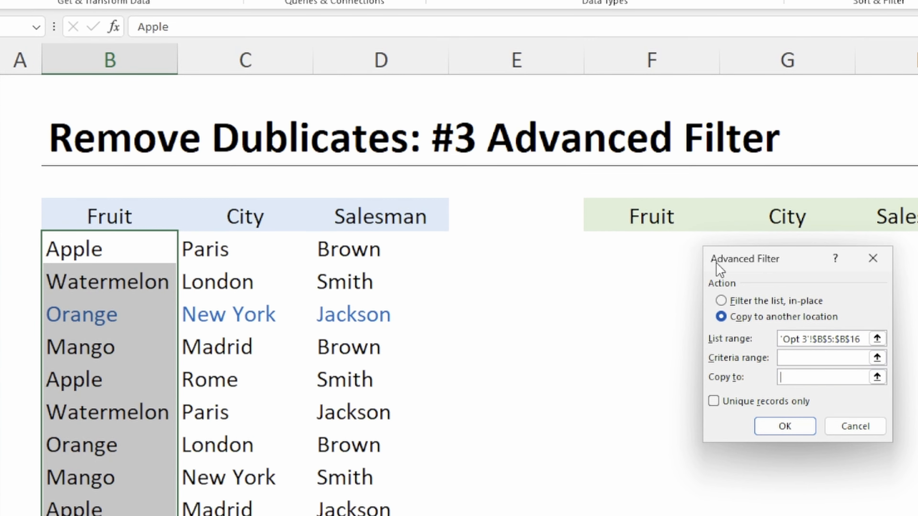
{"action": "left_click", "coordinate": [665, 246]}
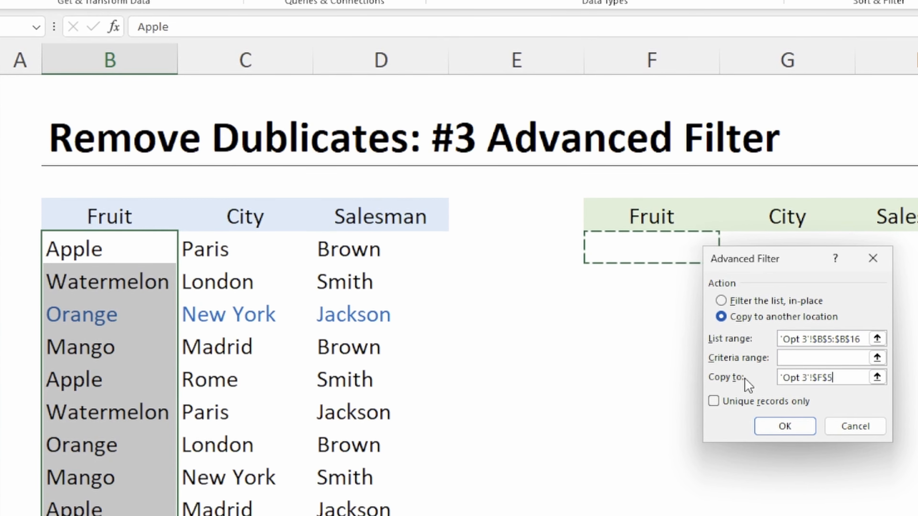
{"action": "left_click", "coordinate": [710, 401]}
{"action": "left_click", "coordinate": [683, 409]}
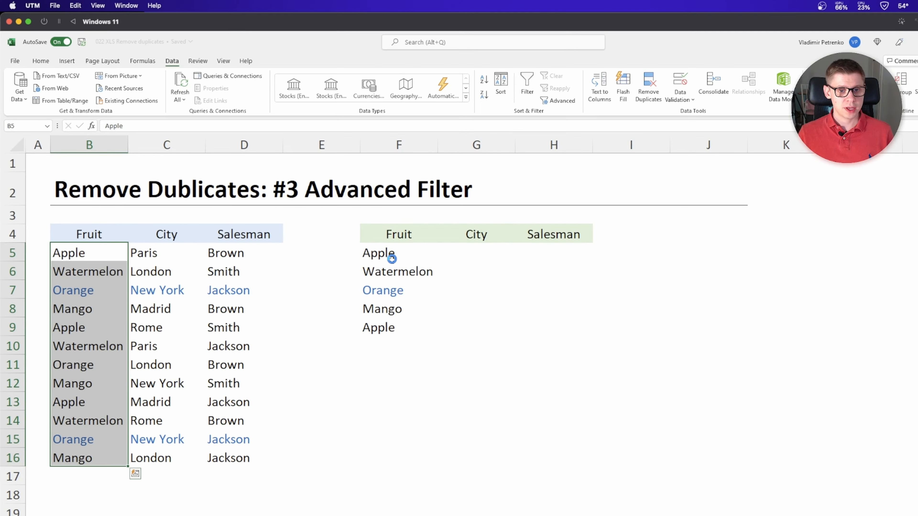
Check the extracted fruits in F5:F9 for a repeated Apple, and clear the range
{"action": "left_click_drag", "start_coordinate": [558, 253], "coordinate": [559, 366]}
{"action": "left_click_drag", "start_coordinate": [390, 330], "coordinate": [391, 330]}
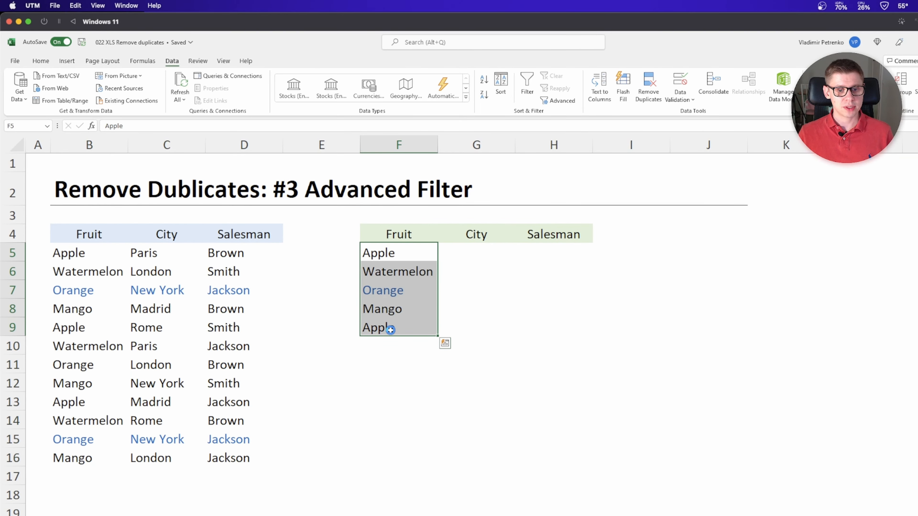
{"action": "left_click", "coordinate": [389, 257]}
{"action": "left_click", "coordinate": [385, 328]}
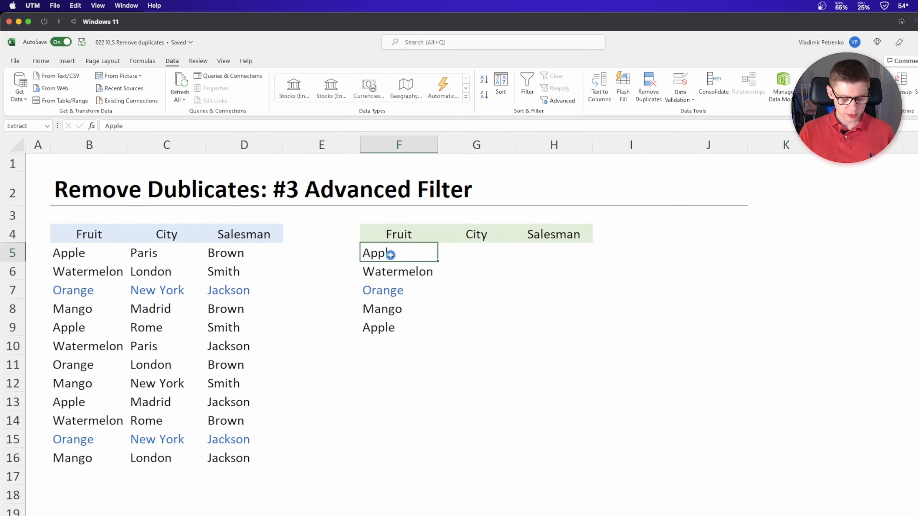
{"action": "left_click_drag", "start_coordinate": [391, 255], "coordinate": [390, 328]}
{"action": "key", "text": "Delete"}
{"action": "left_click", "coordinate": [371, 256]}
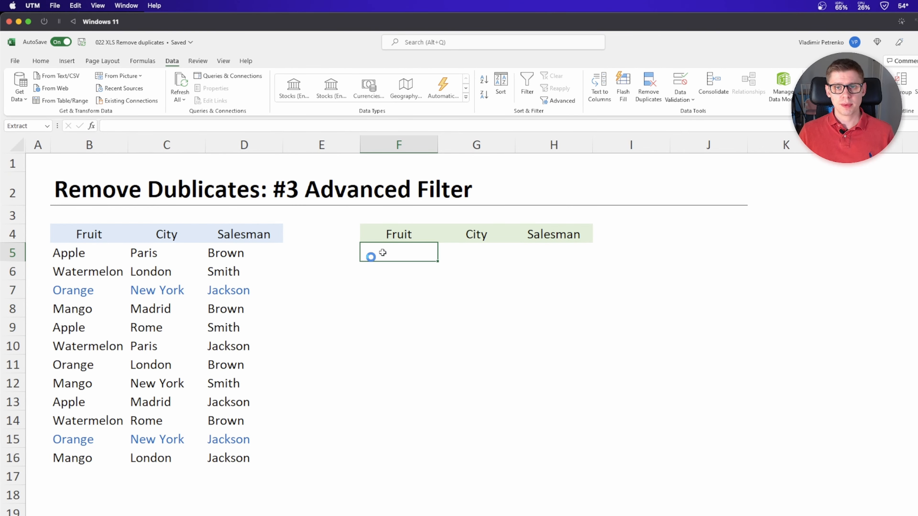
Set up the Advanced Filter again, copying to another location, with list range B4:B16 including the Fruit header
{"action": "left_click_drag", "start_coordinate": [88, 236], "coordinate": [87, 462]}
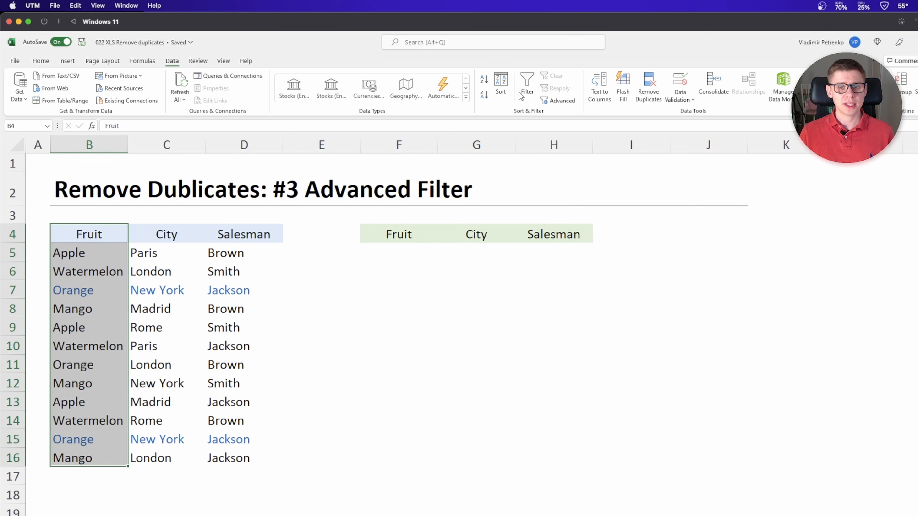
{"action": "left_click", "coordinate": [557, 101]}
{"action": "left_click", "coordinate": [470, 291]}
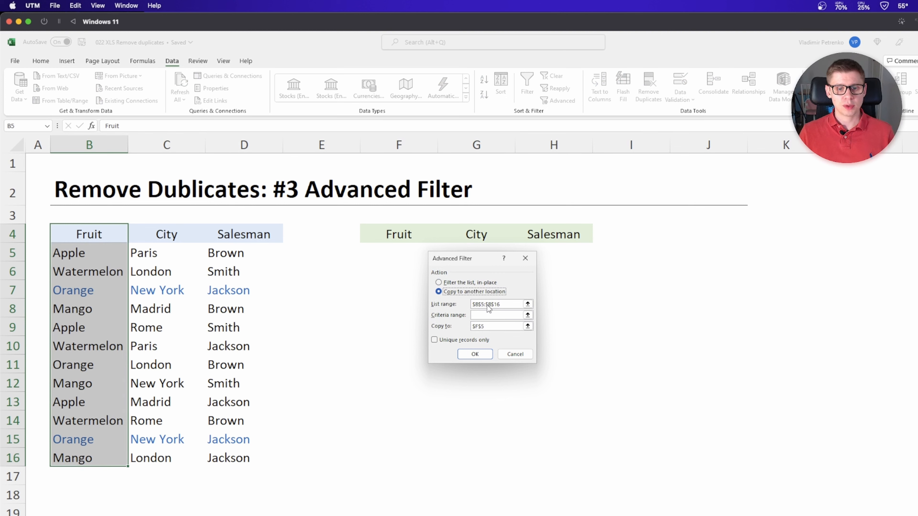
{"action": "left_click_drag", "start_coordinate": [116, 237], "coordinate": [111, 455]}
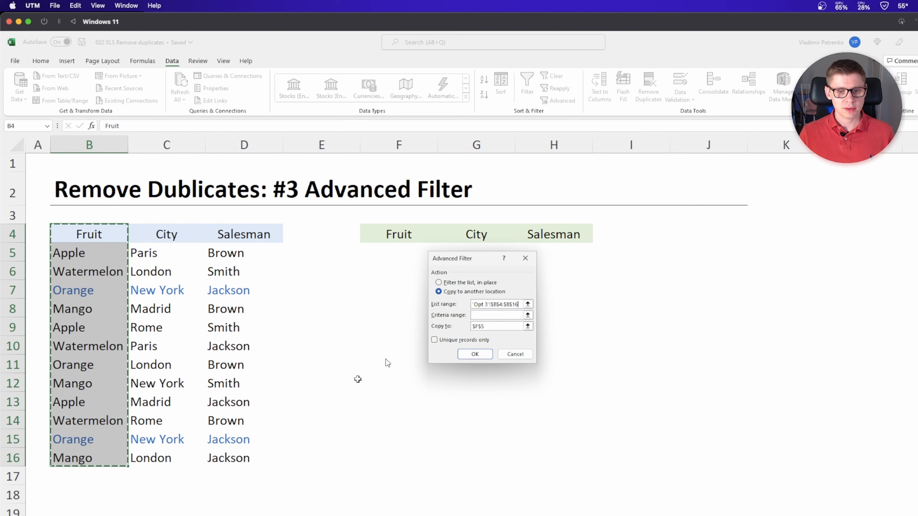
Set the copy destination to the green Fruit header in F4 and extract unique records only
{"action": "double_click", "coordinate": [486, 328]}
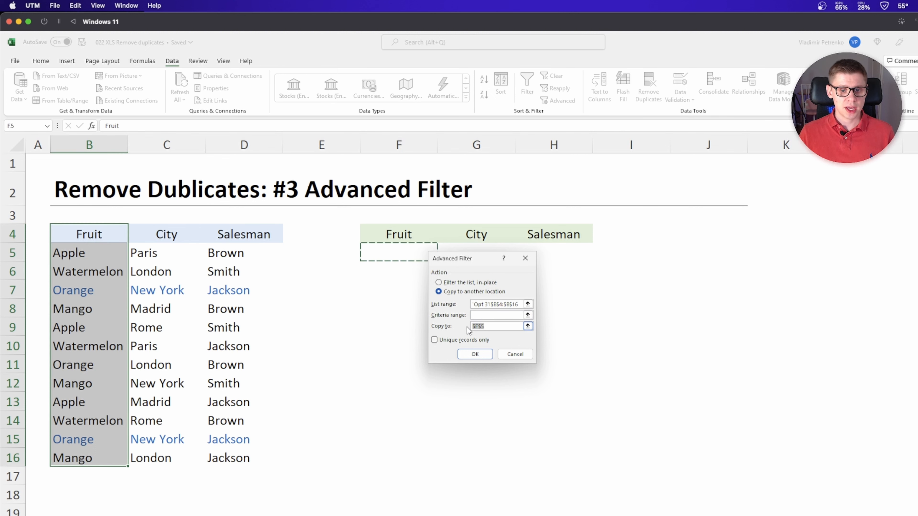
{"action": "left_click", "coordinate": [397, 236]}
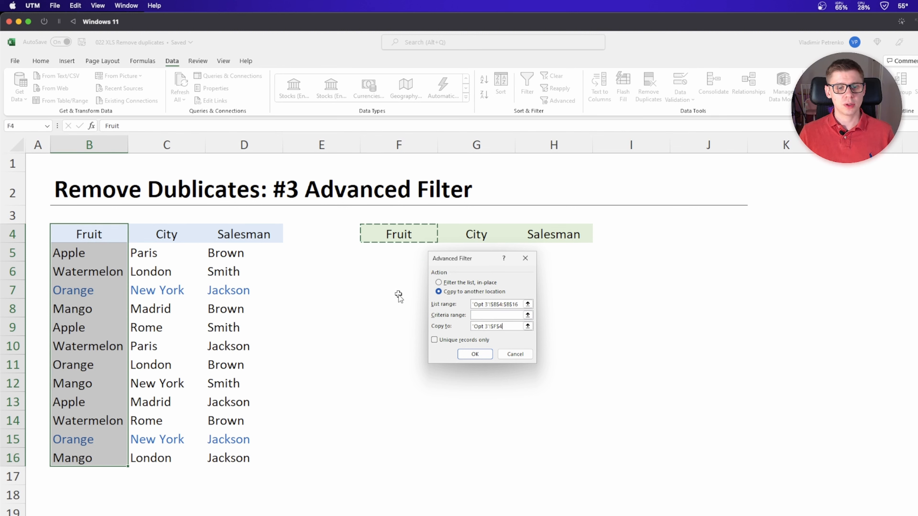
{"action": "left_click", "coordinate": [434, 341]}
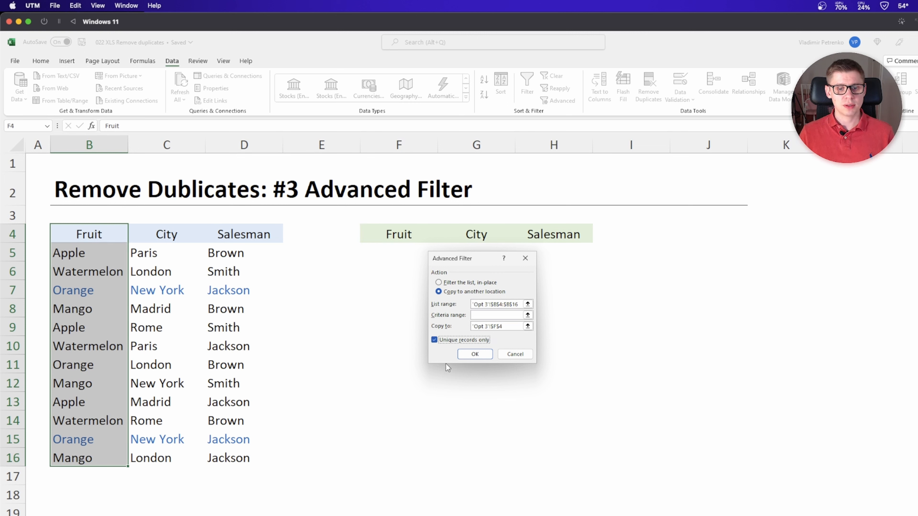
{"action": "left_click", "coordinate": [465, 354]}
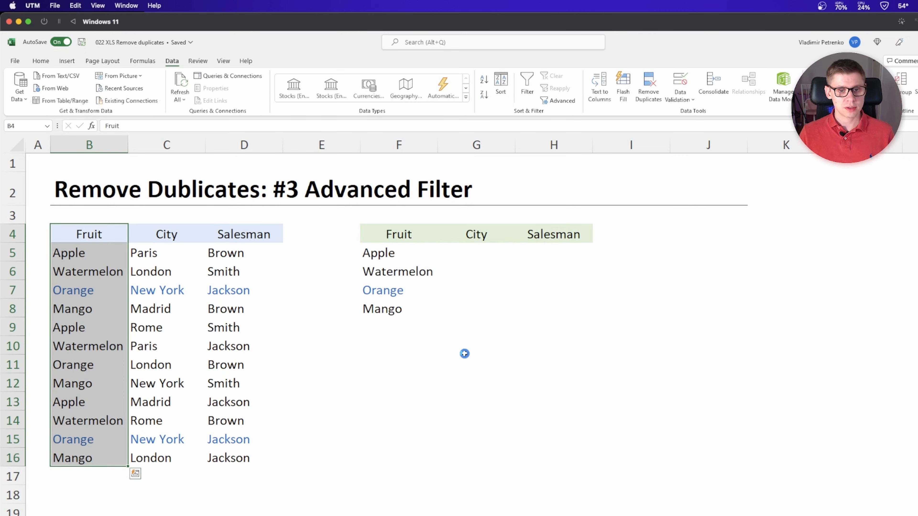
Clear the extracted fruits from F5:F9 below the green Fruit header
{"action": "left_click", "coordinate": [398, 235]}
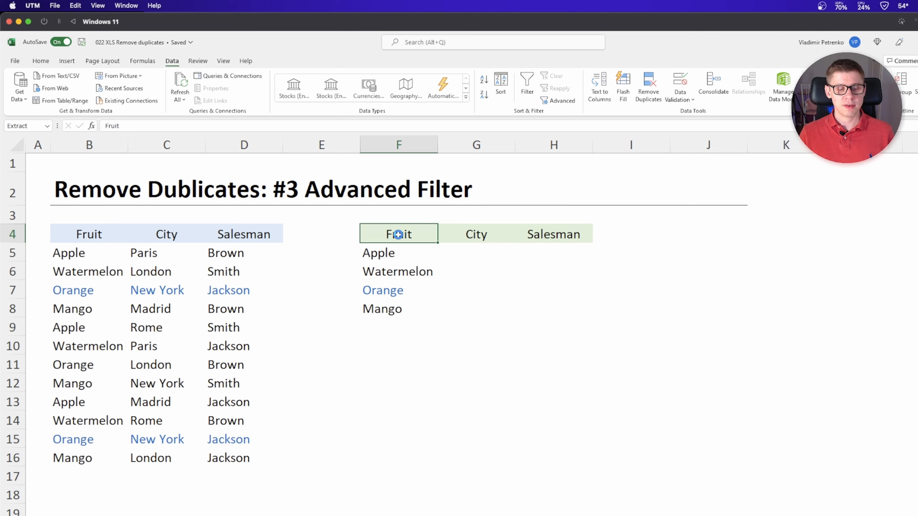
{"action": "left_click_drag", "start_coordinate": [393, 255], "coordinate": [388, 324]}
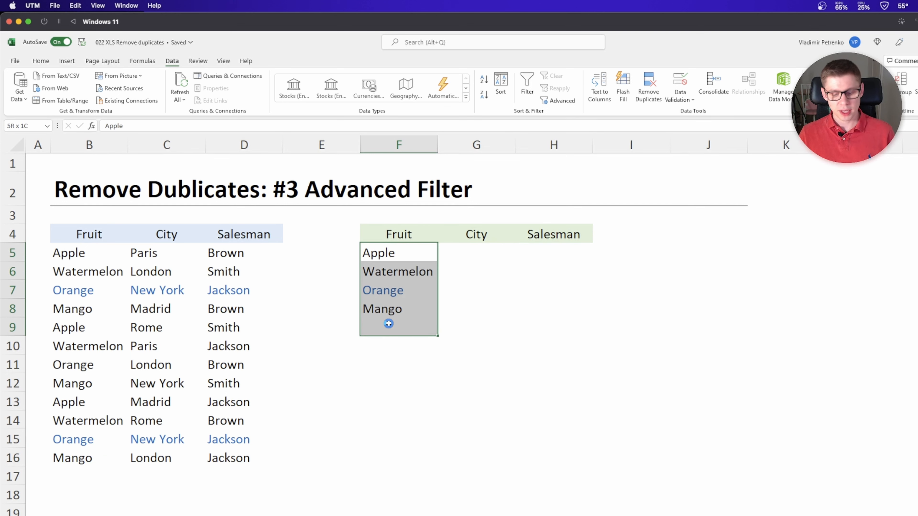
{"action": "key", "text": "Delete"}
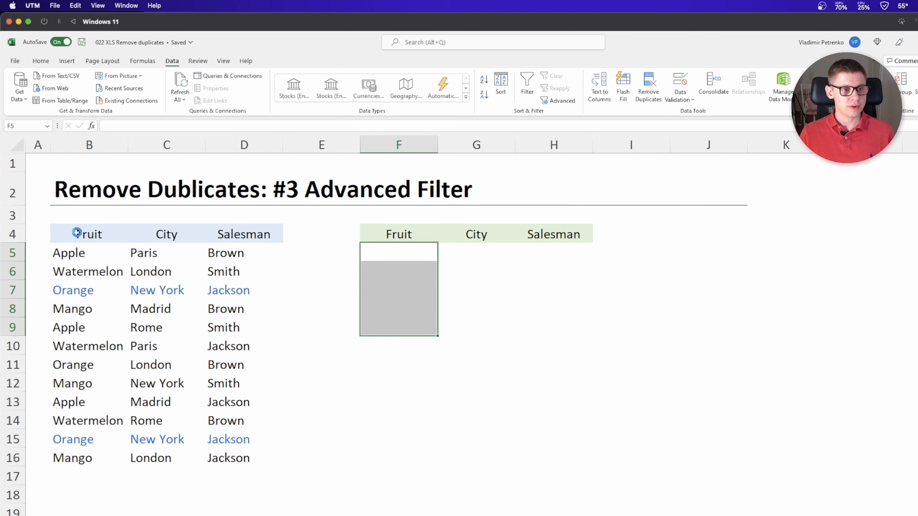
Set up an Advanced Filter for the whole table, copying to another location, with list range B4:D16 including the headers
{"action": "left_click_drag", "start_coordinate": [76, 232], "coordinate": [267, 455]}
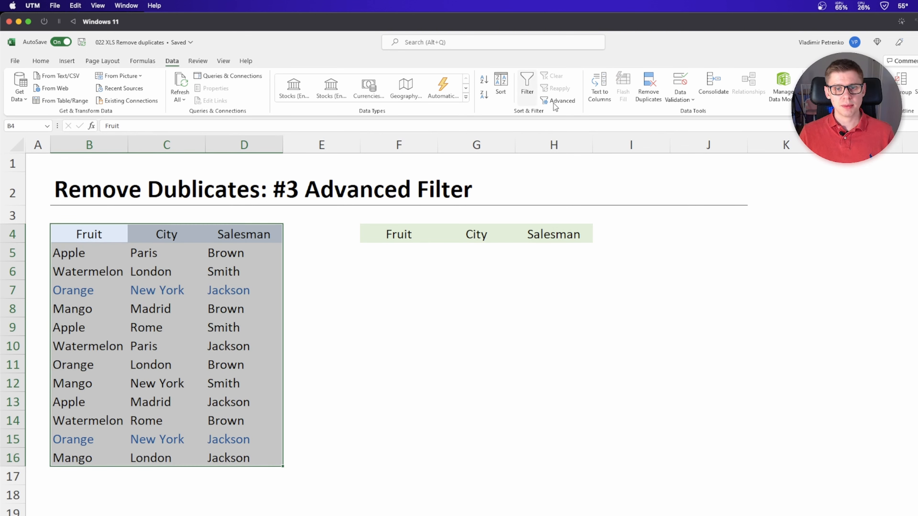
{"action": "left_click", "coordinate": [562, 102]}
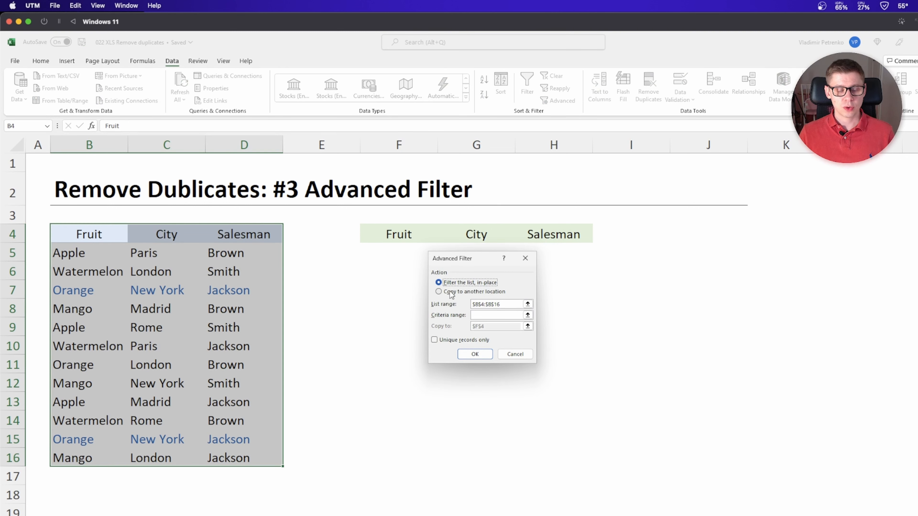
{"action": "left_click", "coordinate": [501, 292]}
{"action": "left_click", "coordinate": [508, 305]}
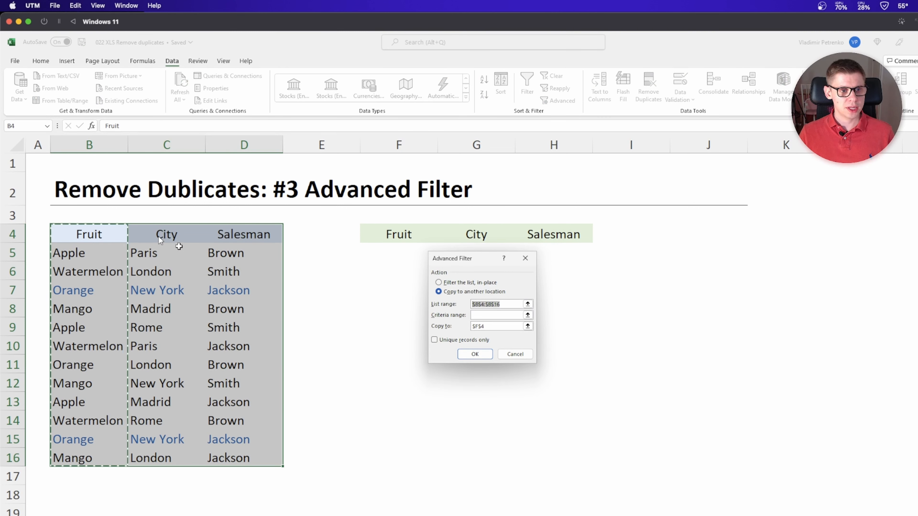
{"action": "left_click_drag", "start_coordinate": [103, 232], "coordinate": [223, 457]}
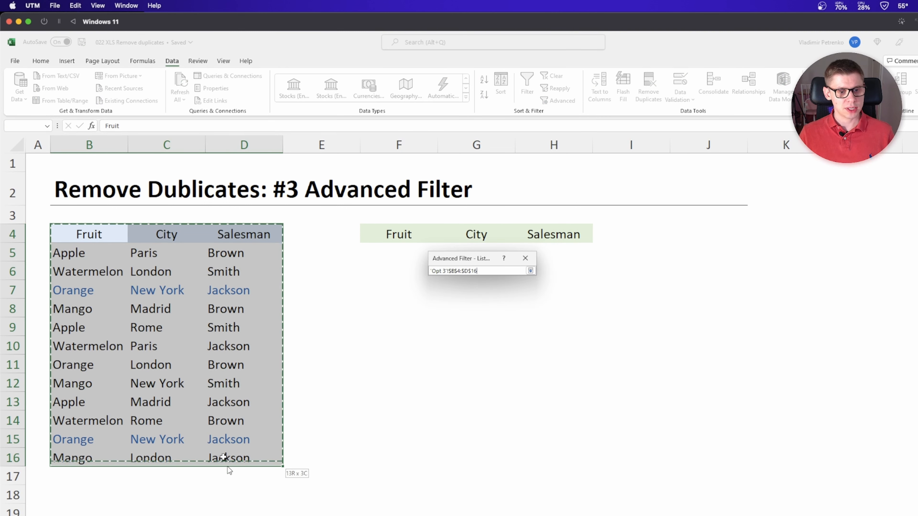